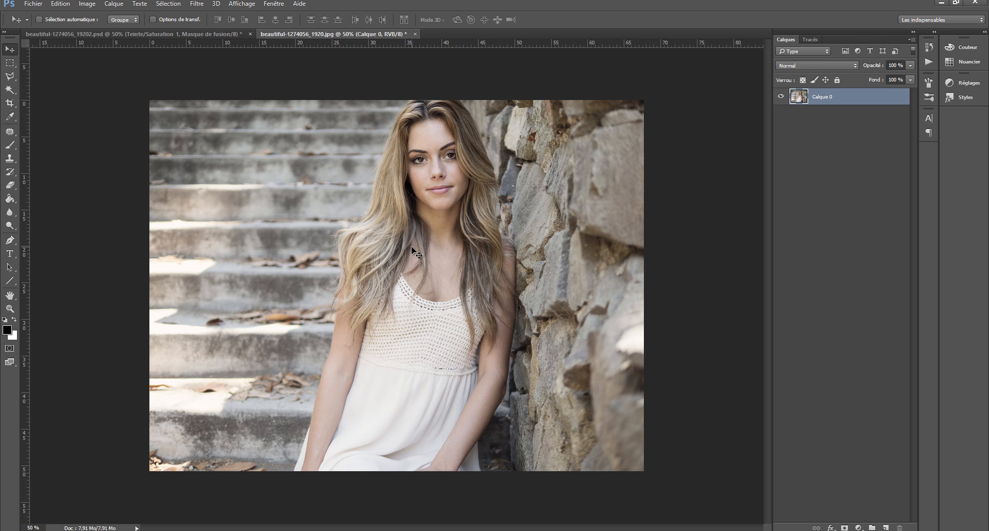
Look at the finished example in beautiful-1274056_19202.psd and return to beautiful-1274056_1920.jpg
left_click(150, 32)
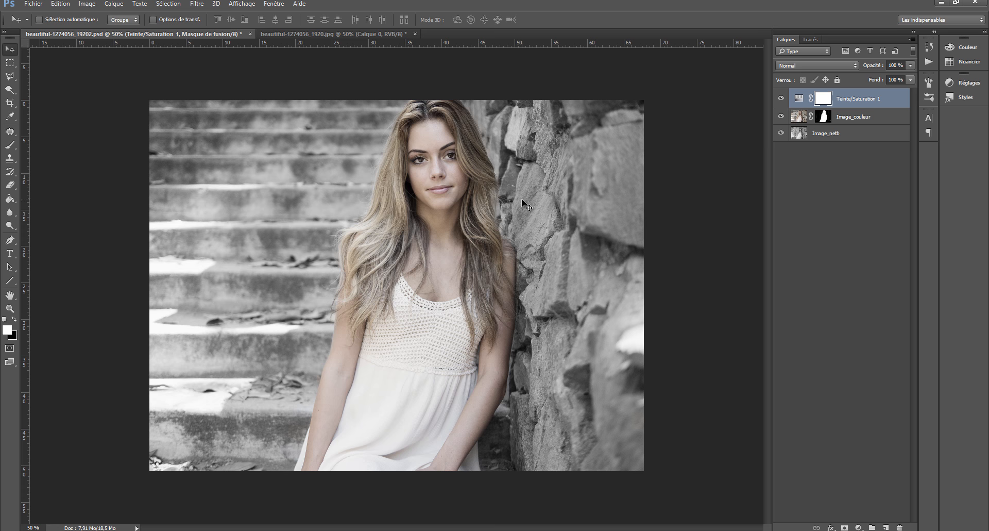
key("ctrl+Tab")
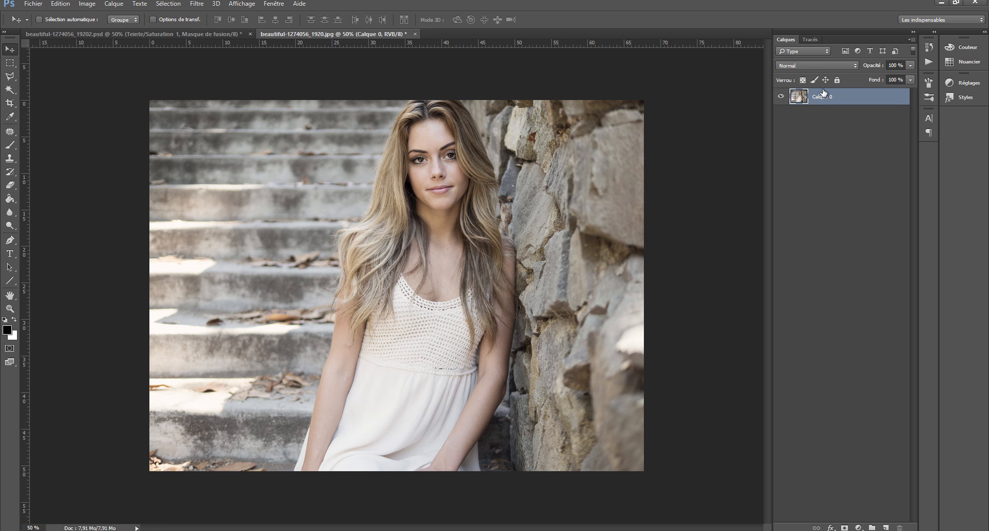
Duplicate the photo layer Calque 0
left_click_drag(806, 96, 886, 527)
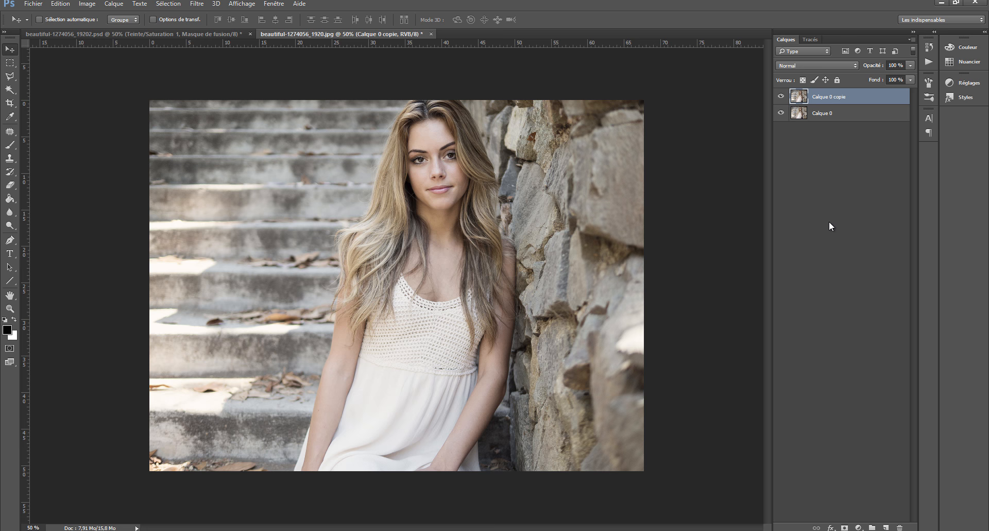
left_click(822, 119)
left_click(826, 97)
Convert the lower layer Calque 0 to black and white with the default (Par défaut) preset, keeping the colour copy visible above it
left_click(829, 117)
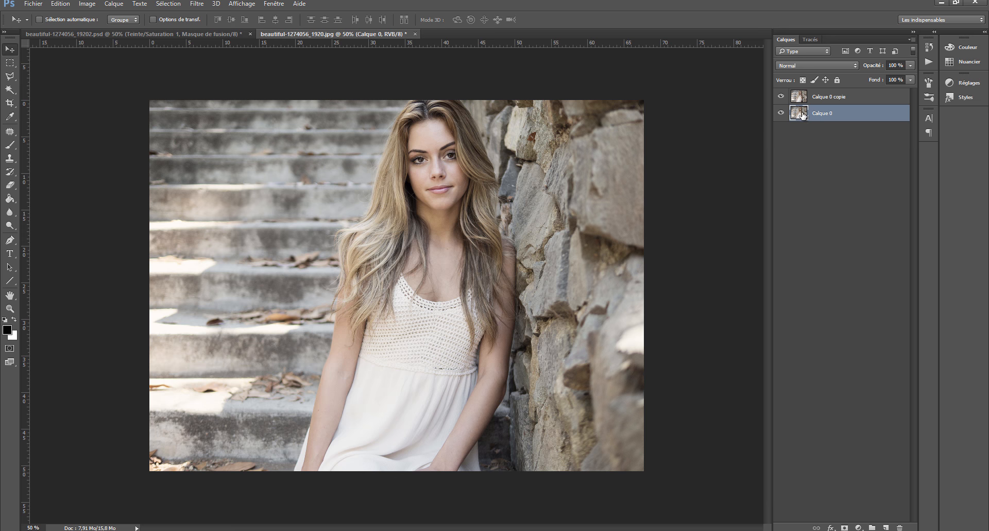
left_click(87, 3)
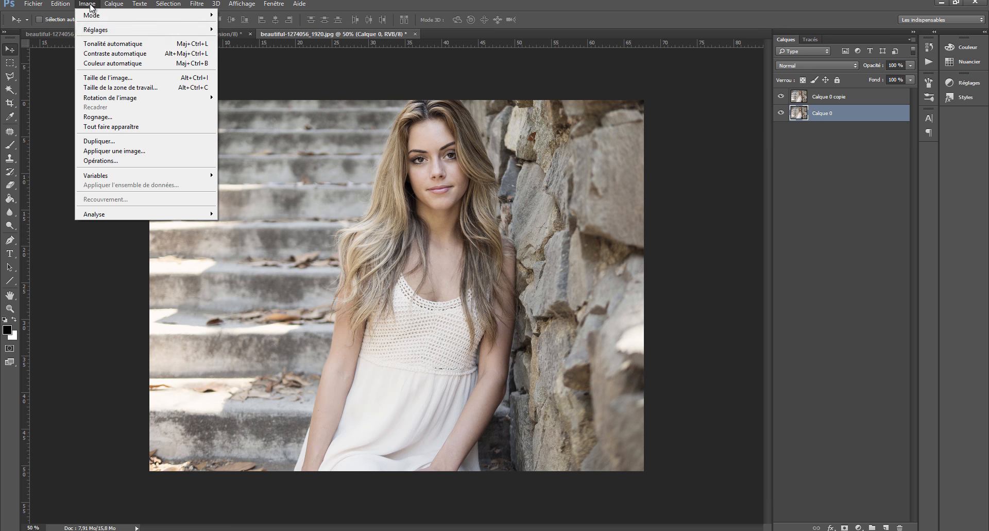
mouse_move(107, 31)
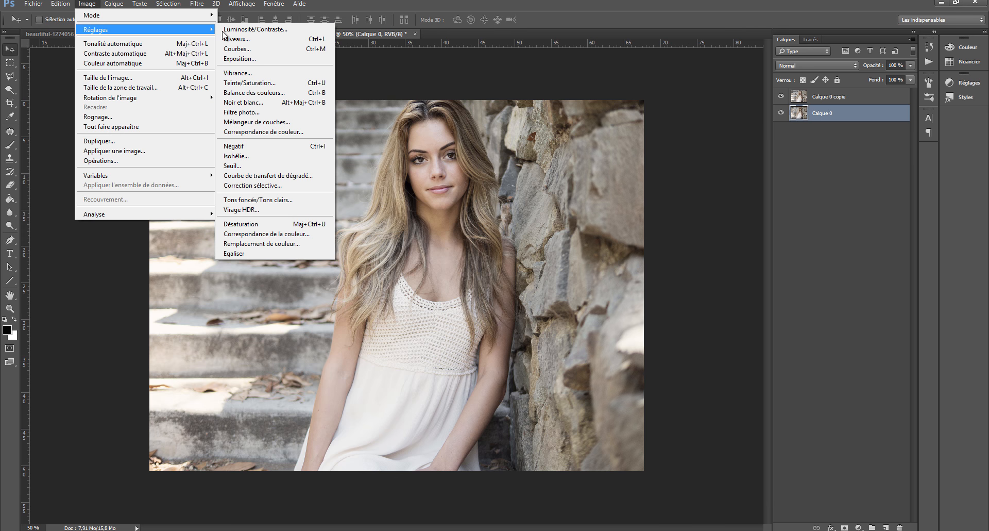
left_click(259, 105)
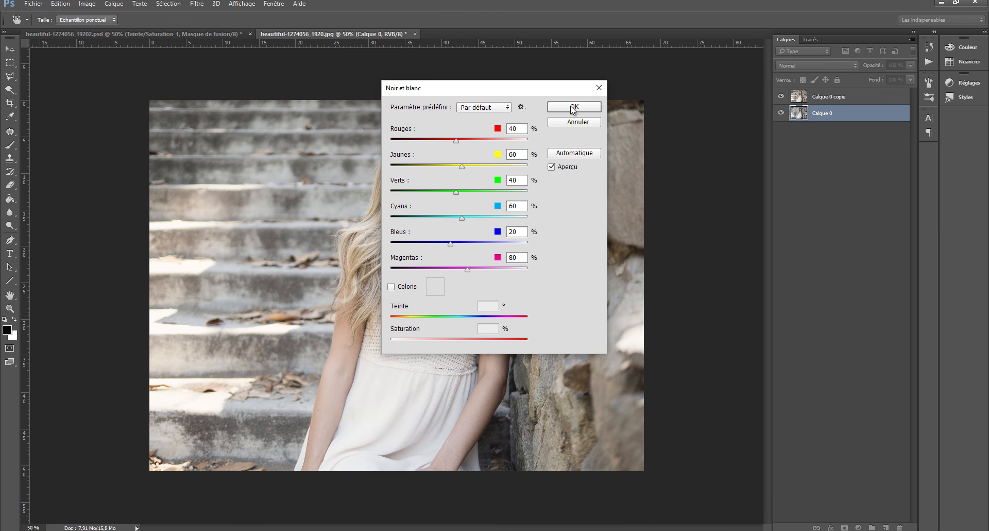
left_click(574, 106)
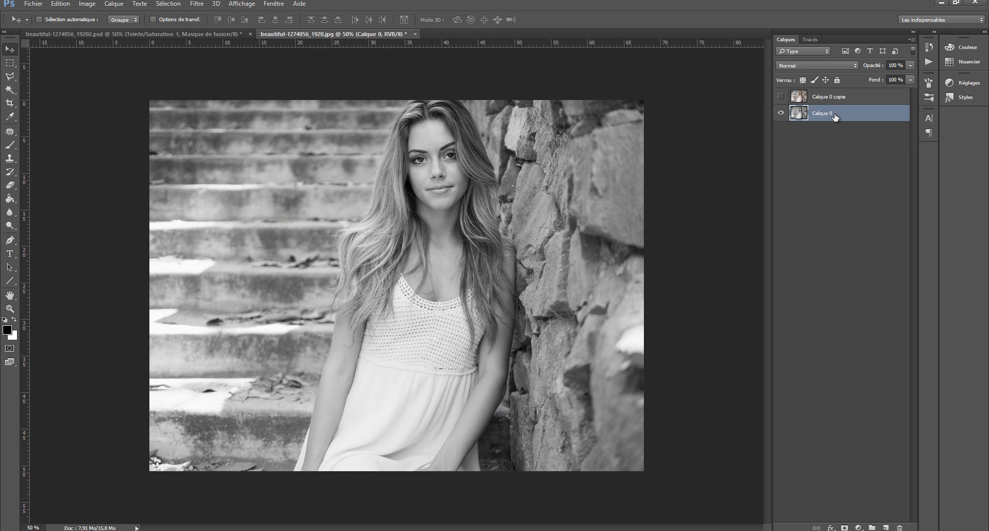
left_click(781, 97)
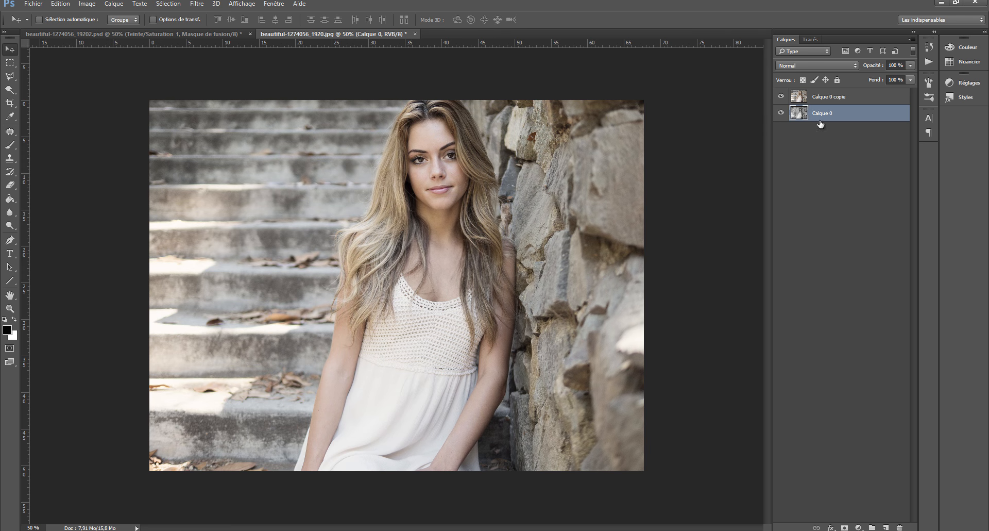
Rename the colour copy Image_couleur and the black-and-white layer Image_NetB, and make Image_couleur the active layer
double_click(832, 98)
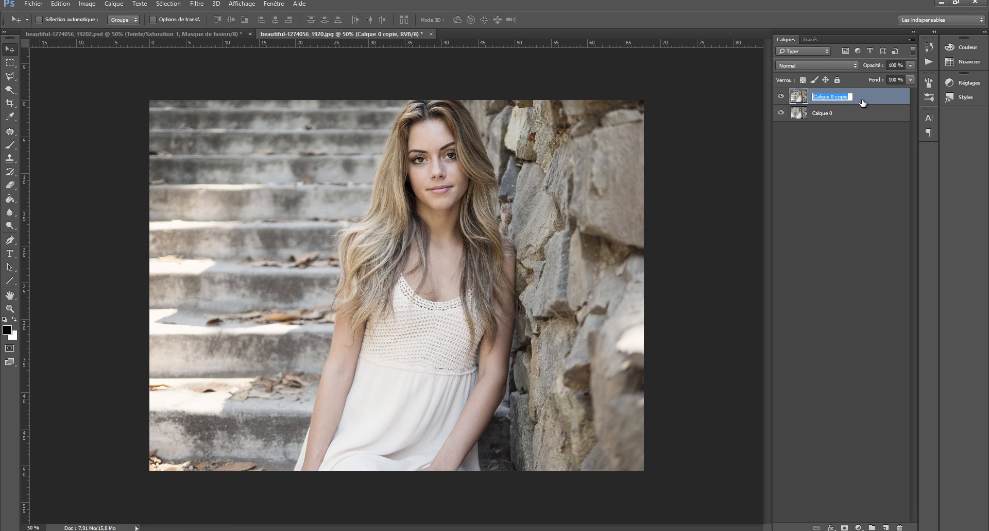
type("Image_couleur")
key("Return")
double_click(830, 113)
type("Image_")
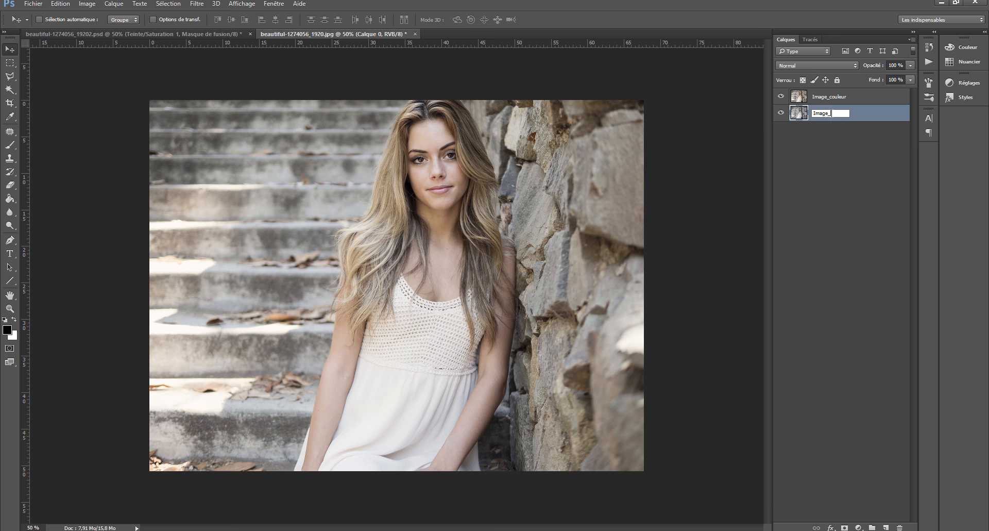
type("NetB")
key("Return")
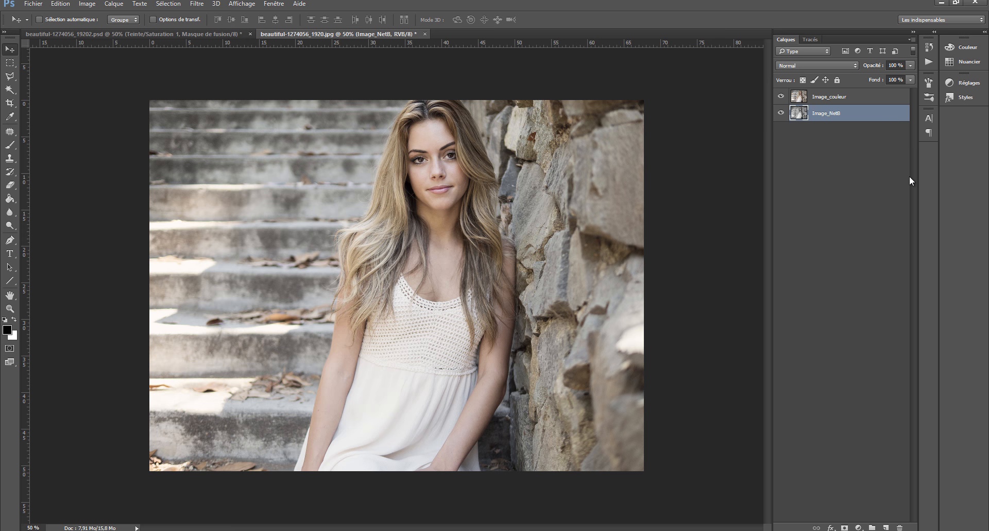
left_click(817, 98)
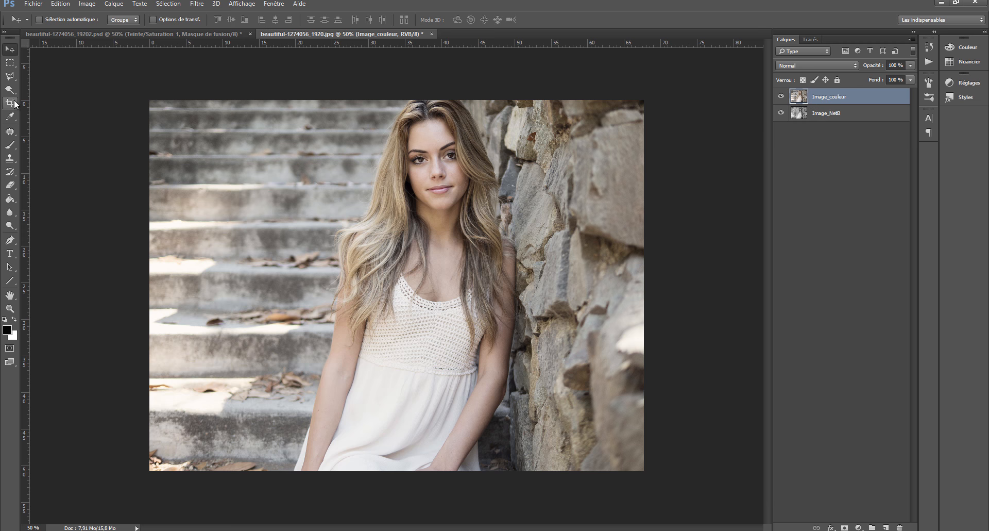
Try erasing the woman from the Image_couleur layer with a 250 px eraser, and undo the erasing
left_click(10, 186)
key("bracketright")
key("bracketright")
key("bracketright")
key("bracketright")
key("bracketright")
key("bracketright")
key("bracketright")
key("bracketright")
key("bracketright")
key("bracketright")
key("bracketright")
key("bracketright")
mouse_move(438, 164)
left_mouse_down()
mouse_move(412, 261)
mouse_move(407, 176)
mouse_move(331, 459)
left_mouse_up()
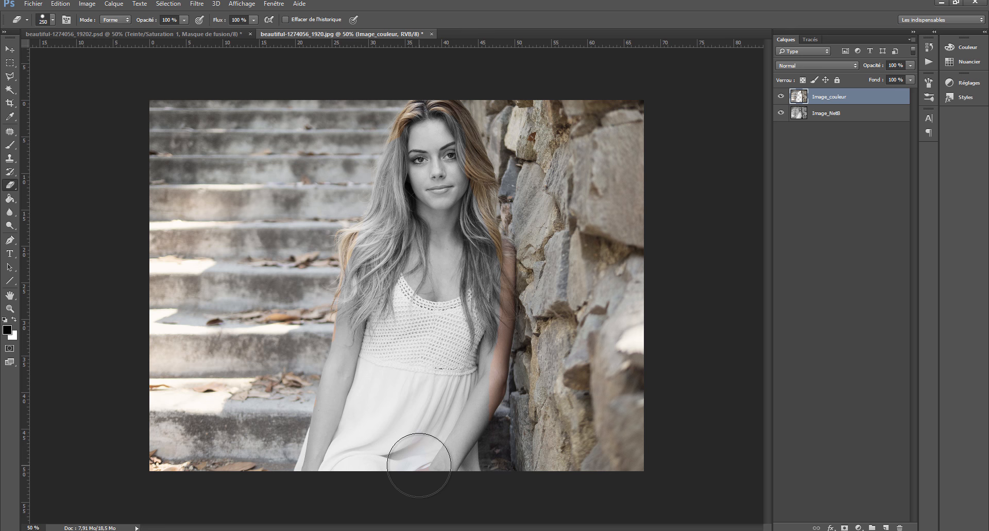
key("ctrl+z")
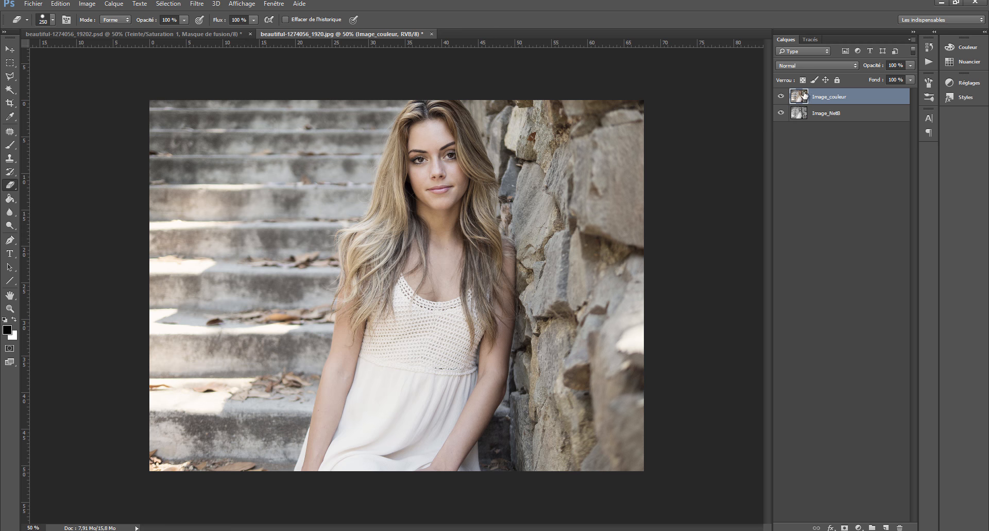
Add a layer mask to Image_couleur and set up a 600 px Brush with black as the foreground colour
left_click(845, 526)
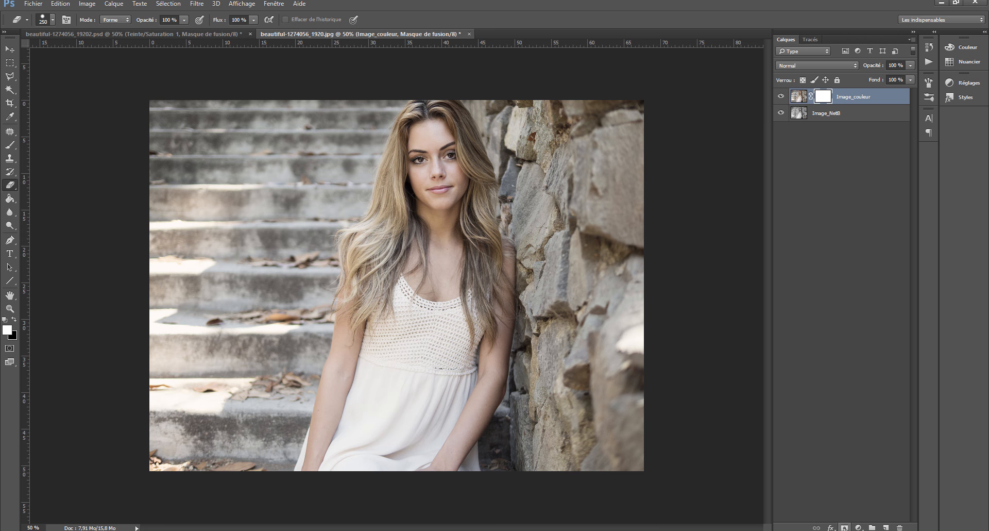
left_click(10, 146)
left_click(14, 320)
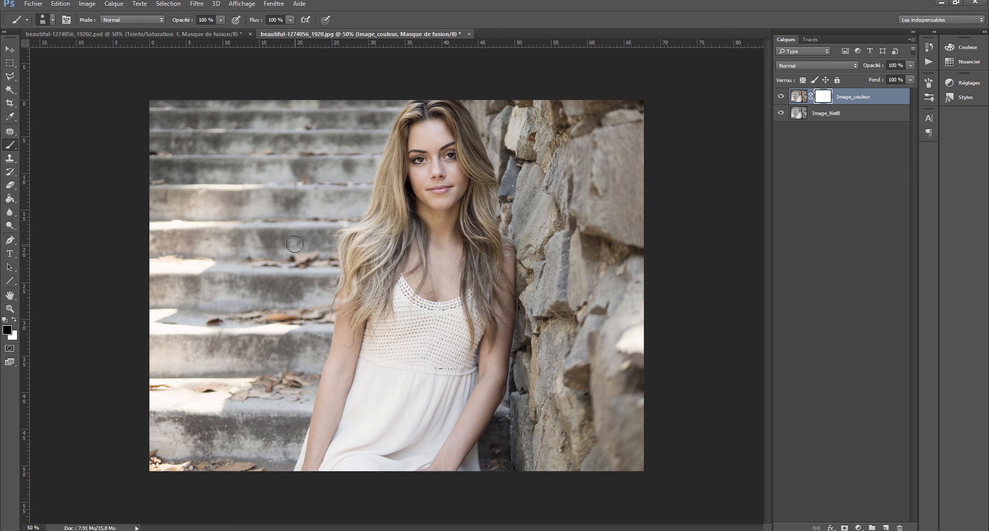
key("bracketright")
key("bracketright")
key("bracketright")
key("bracketright")
key("bracketright")
key("bracketright")
key("bracketright")
key("bracketright")
key("bracketright")
key("bracketright")
key("bracketright")
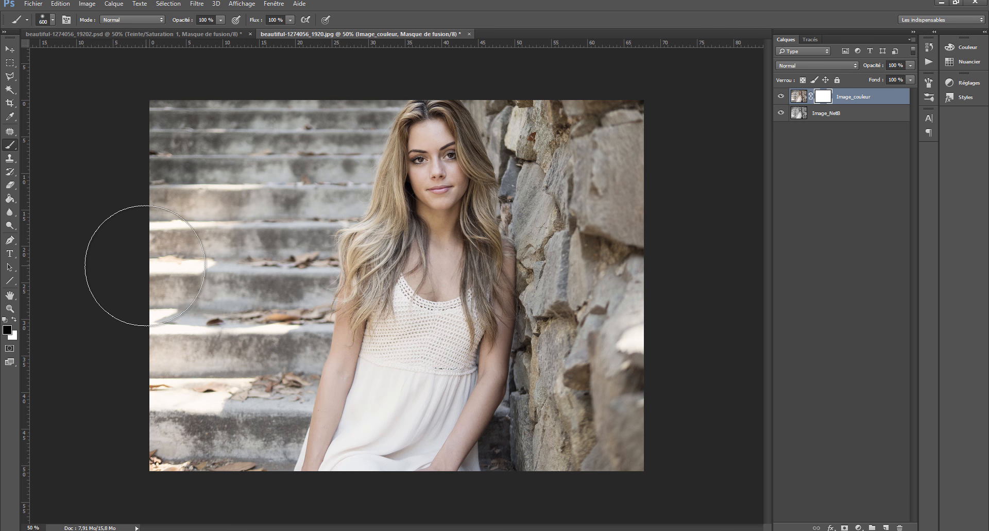
Try painting black across the middle of the Image_couleur mask, and paint it back with white
left_click_drag(270, 264, 494, 227)
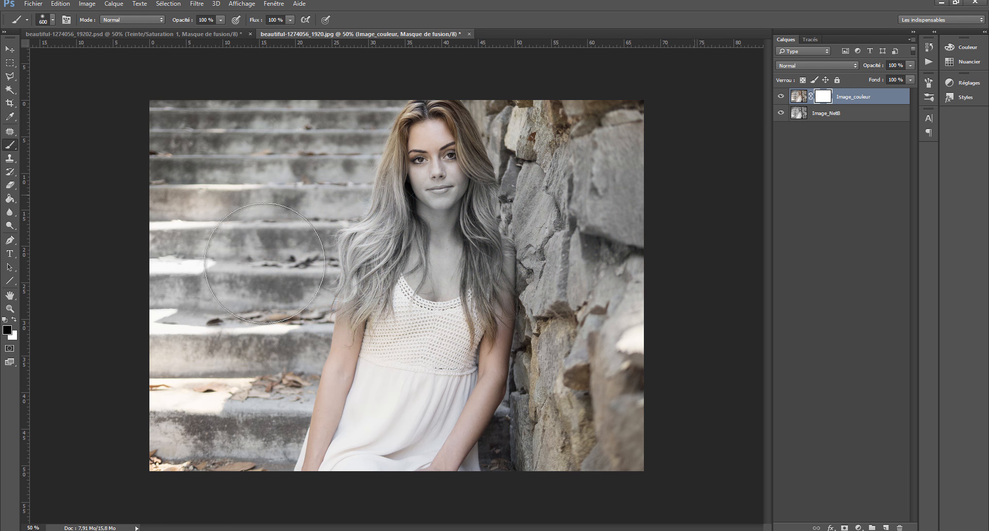
left_click_drag(191, 273, 156, 279)
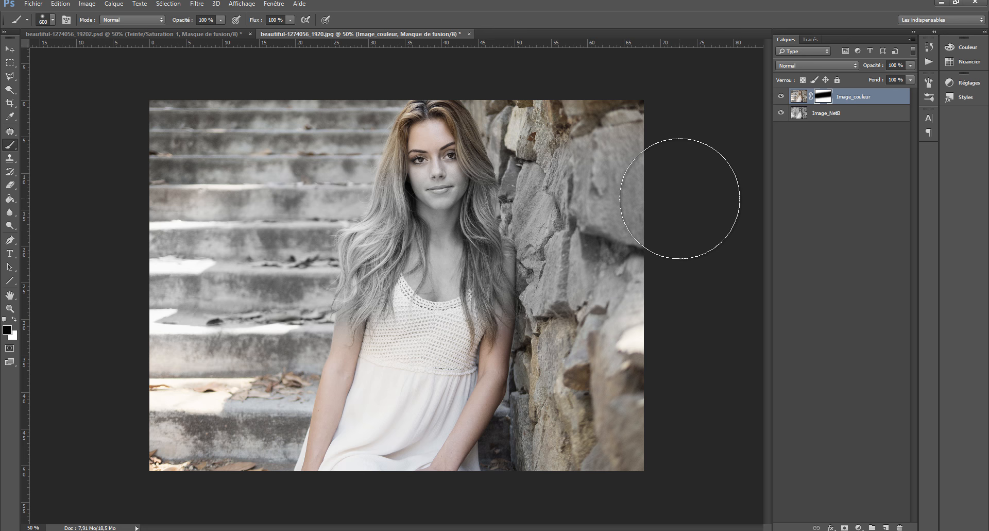
mouse_move(342, 249)
left_mouse_down()
mouse_move(347, 235)
mouse_move(288, 176)
mouse_move(281, 309)
mouse_move(222, 258)
mouse_move(392, 150)
mouse_move(512, 146)
mouse_move(595, 158)
mouse_move(754, 233)
left_mouse_up()
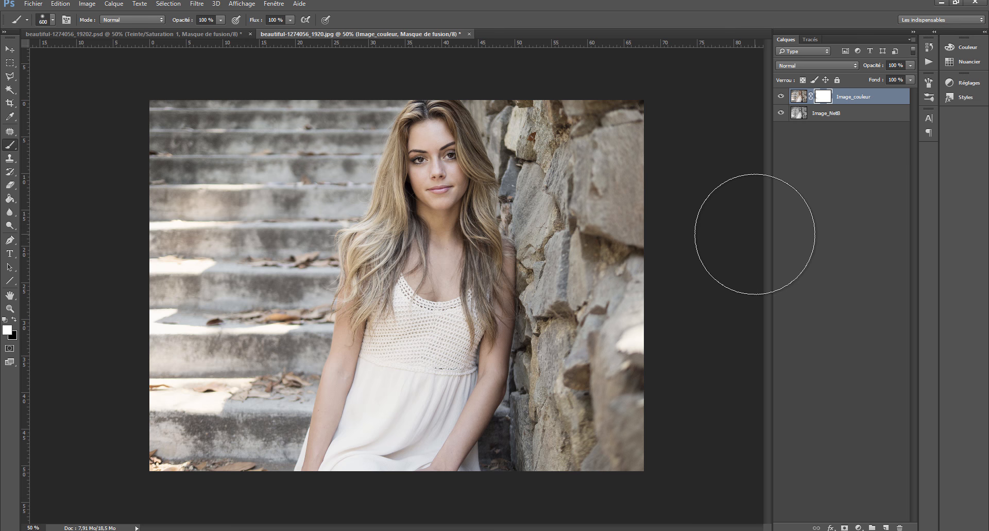
Paint black on the Image_couleur mask over the stairs and stone wall, leaving only the woman in colour
left_click(15, 320)
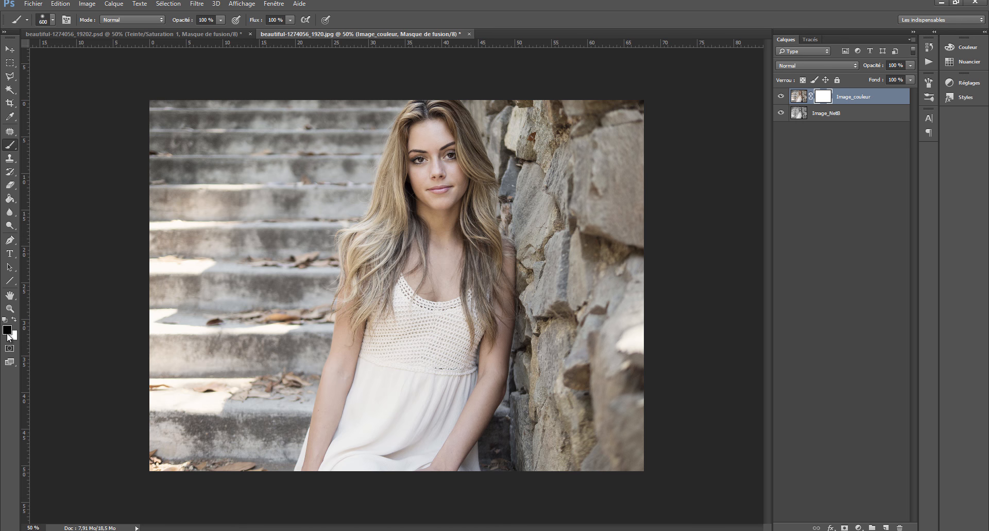
left_click(7, 330)
left_click(767, 108)
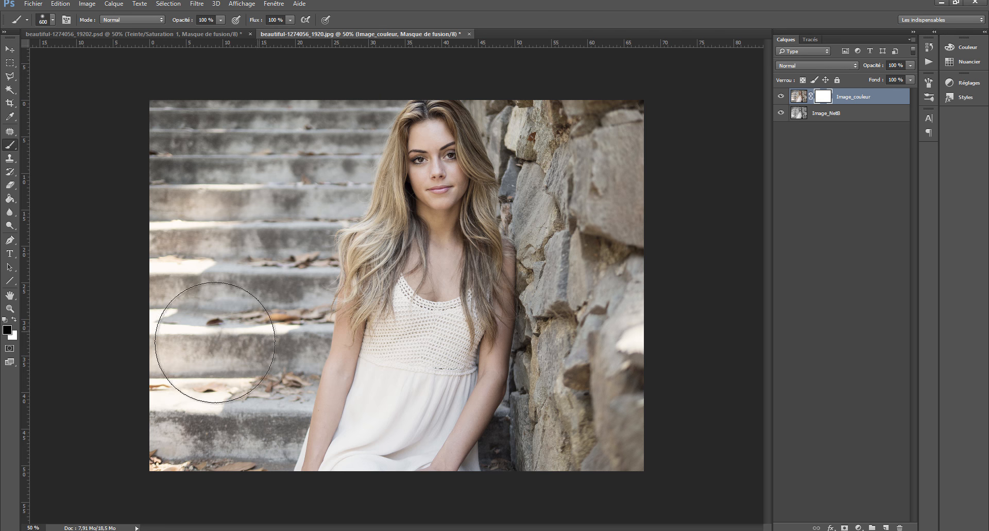
mouse_move(185, 327)
left_mouse_down()
mouse_move(177, 137)
mouse_move(220, 106)
mouse_move(221, 431)
mouse_move(233, 447)
left_mouse_up()
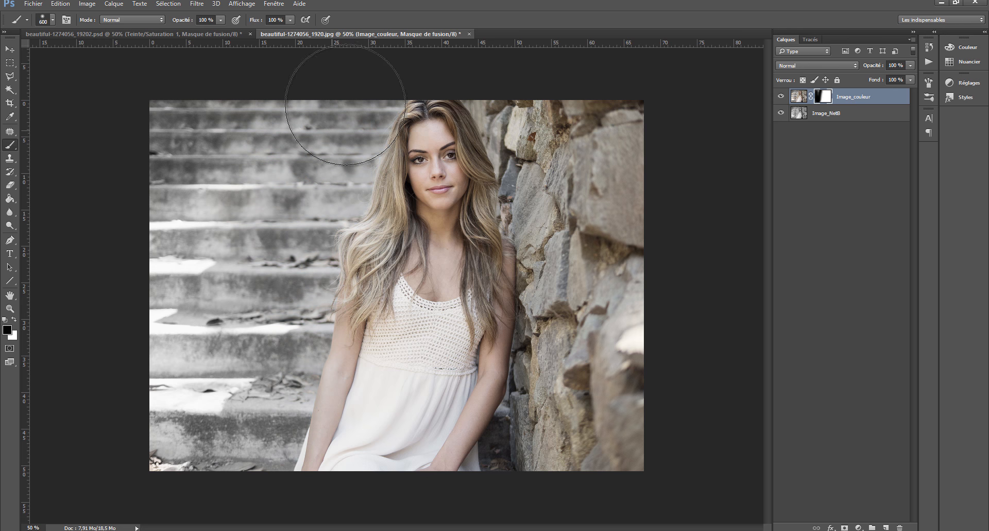
mouse_move(510, 74)
left_mouse_down()
mouse_move(570, 194)
mouse_move(557, 178)
mouse_move(572, 363)
mouse_move(563, 394)
mouse_move(585, 334)
mouse_move(572, 345)
mouse_move(568, 386)
mouse_move(537, 453)
mouse_move(548, 480)
mouse_move(612, 475)
mouse_move(614, 169)
mouse_move(656, 50)
mouse_move(684, 166)
mouse_move(625, 358)
mouse_move(639, 319)
mouse_move(628, 220)
left_mouse_up()
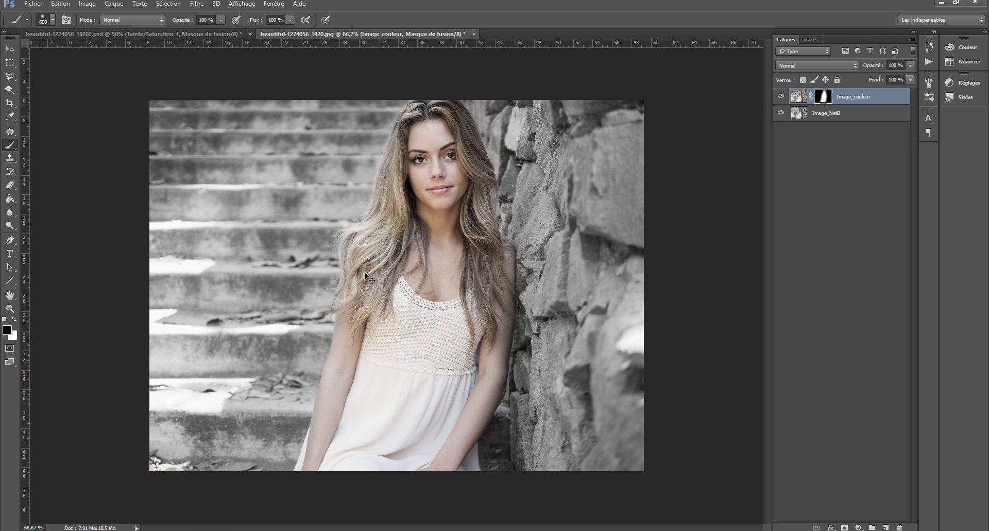
Set the brush to 47 px with 0% hardness and paint black on the mask over the forearm beside the dress
key("ctrl+1")
key("ctrl+plus")
scroll(365, 274, "down", 3)
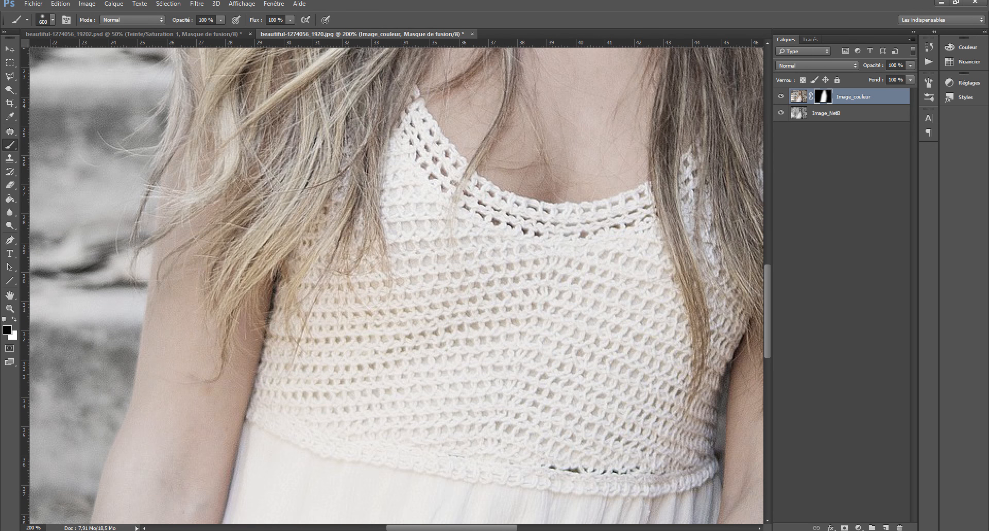
scroll(396, 281, "left", 5)
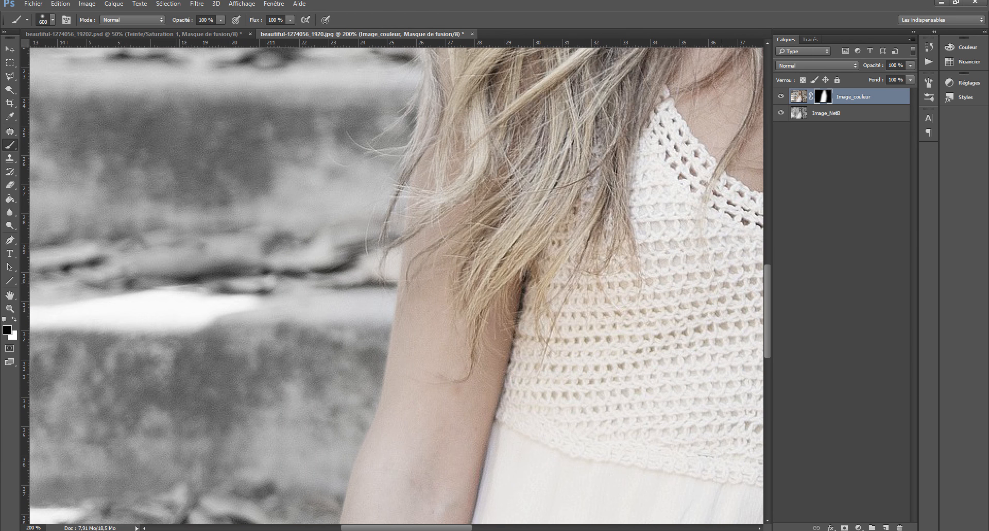
left_click_drag(768, 280, 763, 367)
left_click(53, 21)
left_click(75, 52)
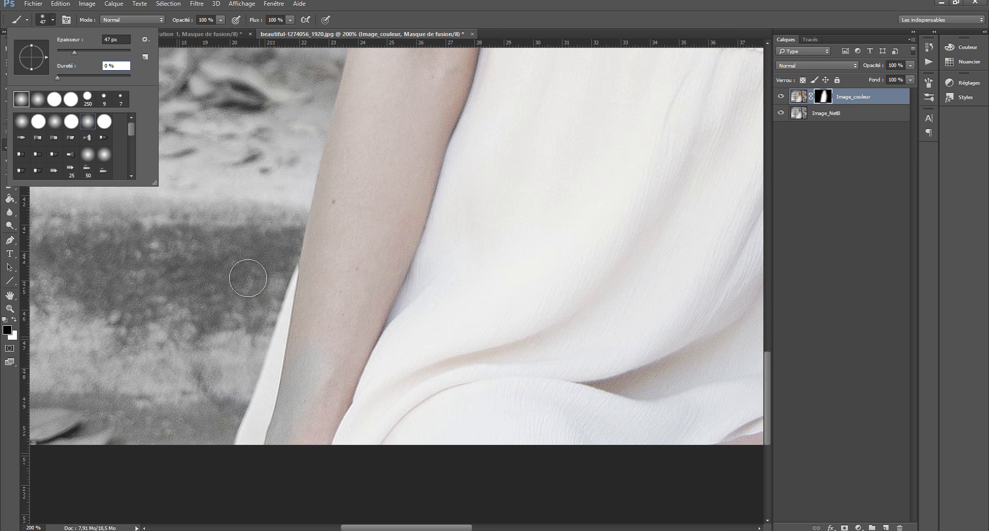
left_click(293, 406)
mouse_move(293, 406)
left_mouse_down()
mouse_move(325, 337)
mouse_move(307, 425)
mouse_move(288, 394)
left_mouse_up()
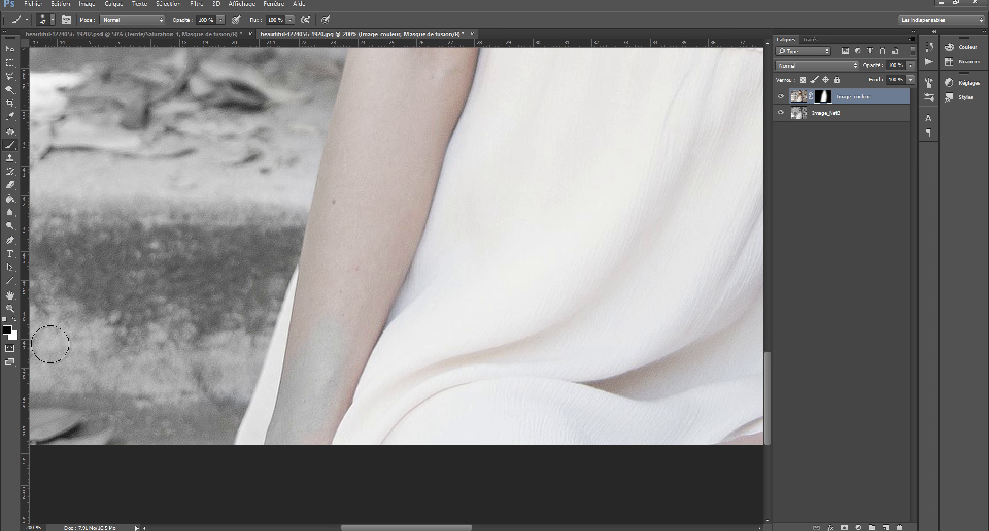
Paint white on the mask along the same arm, from the wrist up to the hair, to restore its colour
left_click(16, 320)
mouse_move(345, 414)
left_mouse_down()
mouse_move(335, 388)
mouse_move(293, 457)
mouse_move(330, 311)
mouse_move(277, 413)
mouse_move(301, 327)
mouse_move(274, 387)
mouse_move(267, 360)
mouse_move(213, 430)
mouse_move(188, 438)
mouse_move(212, 372)
mouse_move(194, 445)
mouse_move(213, 435)
mouse_move(269, 289)
left_mouse_up()
left_click(14, 320)
scroll(309, 216, "up", 3)
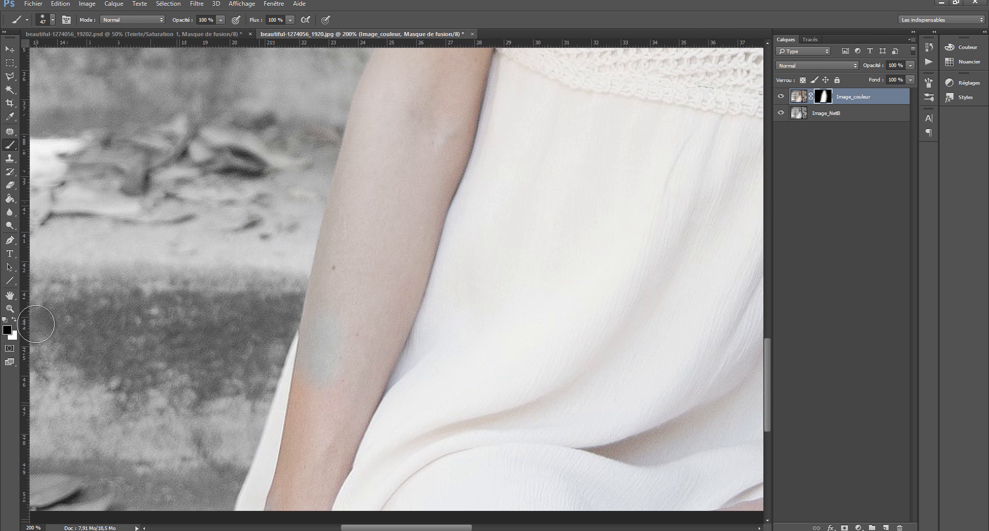
left_click(14, 320)
mouse_move(319, 382)
left_mouse_down()
mouse_move(320, 324)
mouse_move(347, 210)
mouse_move(309, 437)
mouse_move(360, 469)
left_mouse_up()
scroll(411, 266, "up", 5)
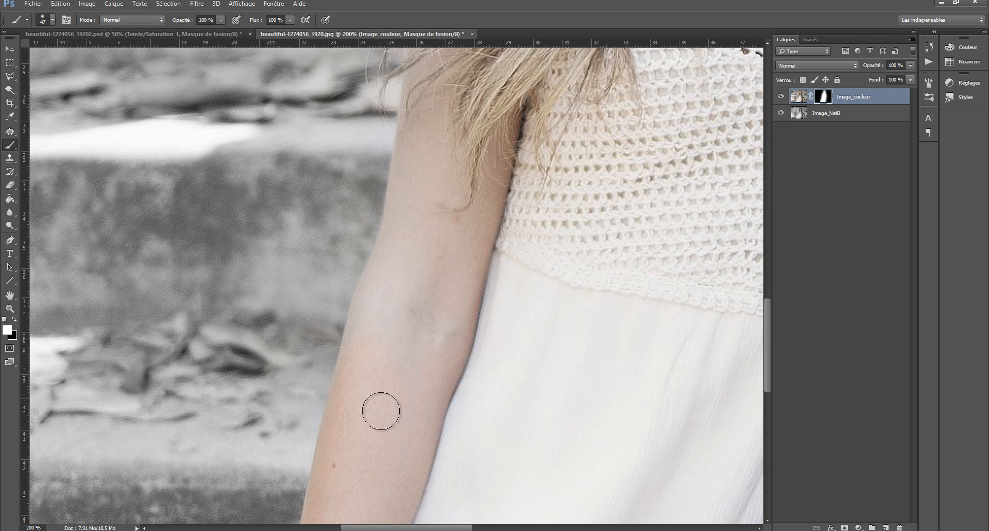
mouse_move(365, 339)
left_mouse_down()
mouse_move(405, 229)
mouse_move(425, 117)
mouse_move(417, 253)
left_mouse_up()
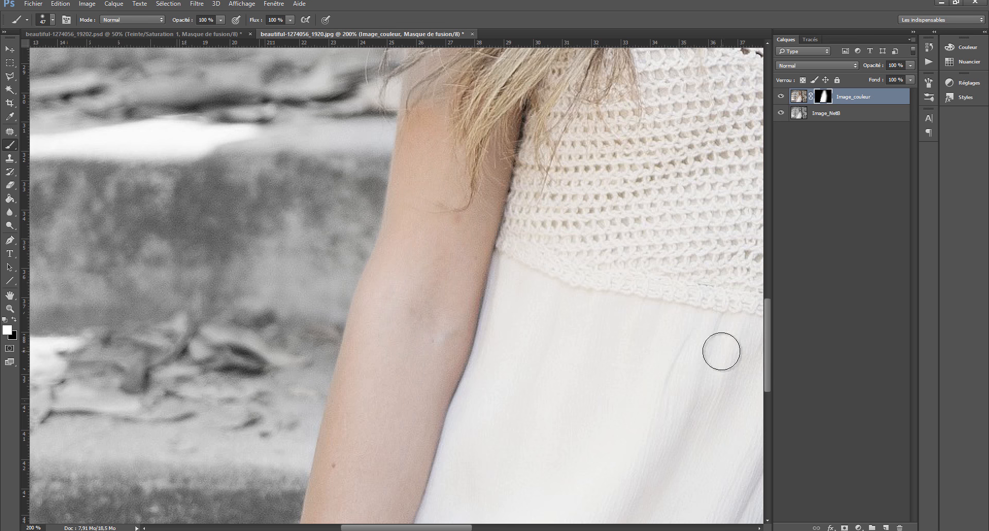
Refine the Image_couleur mask with black beside the outer arm and white over the hair falling across that shoulder
left_click_drag(767, 350, 768, 320)
left_click(14, 319)
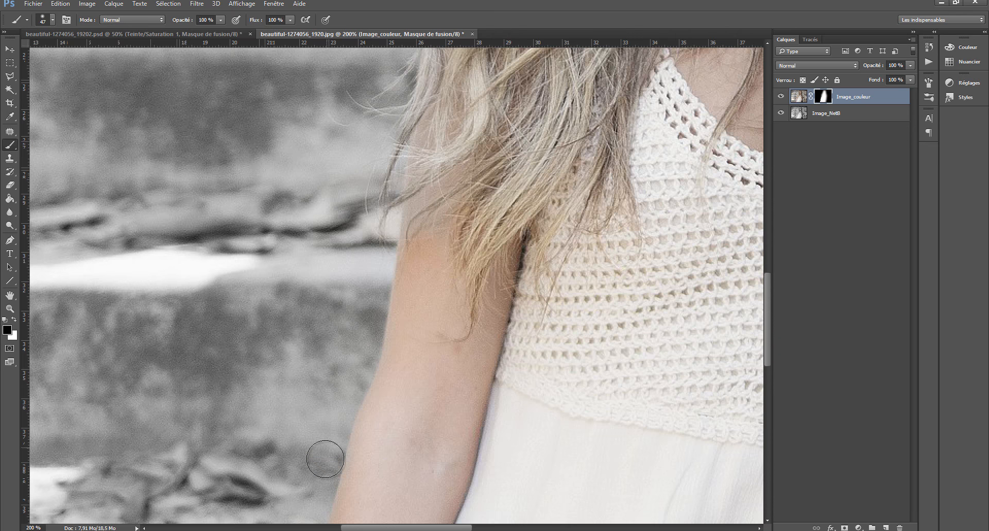
scroll(450, 327, "up", 3)
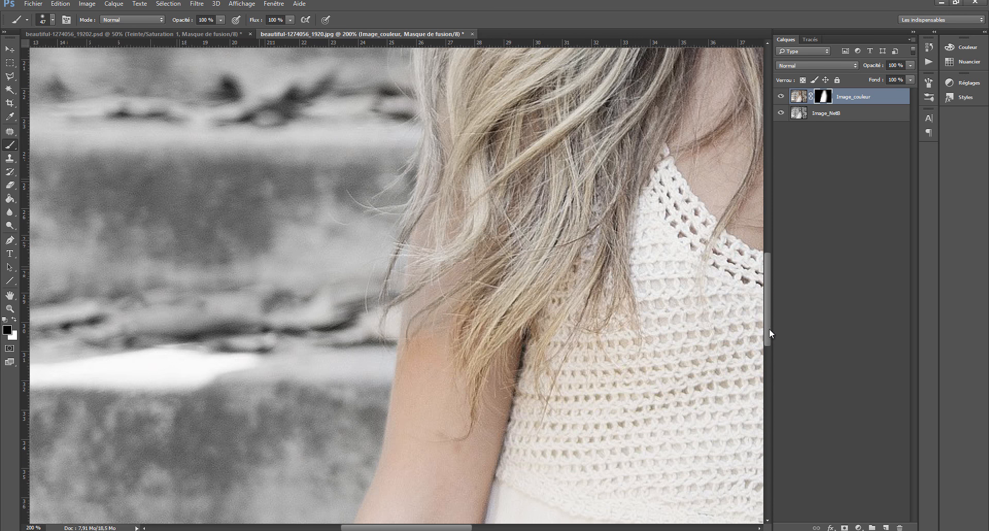
left_click_drag(769, 334, 766, 310)
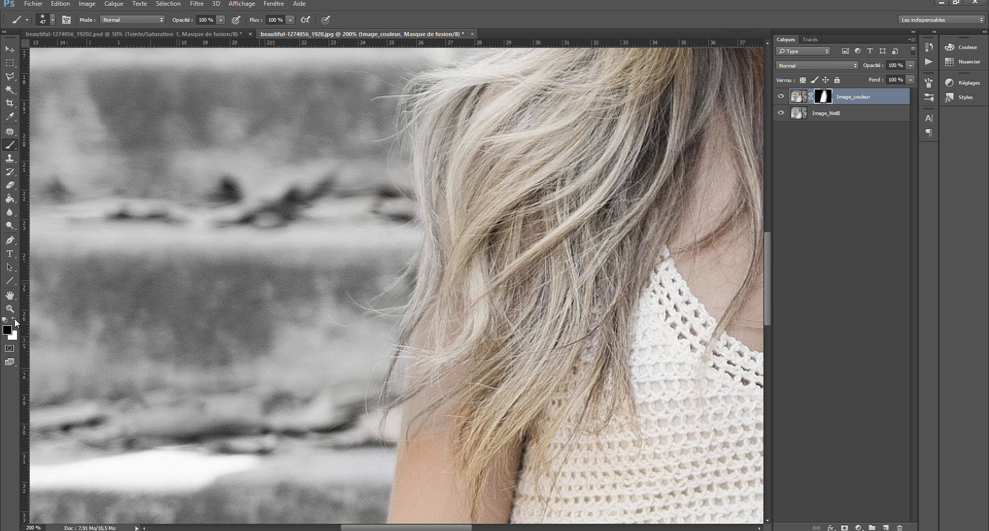
mouse_move(362, 428)
left_mouse_down()
mouse_move(404, 432)
mouse_move(413, 450)
mouse_move(411, 410)
mouse_move(442, 290)
mouse_move(443, 438)
mouse_move(473, 291)
mouse_move(464, 262)
mouse_move(446, 299)
mouse_move(436, 141)
mouse_move(461, 96)
mouse_move(478, 87)
mouse_move(447, 169)
mouse_move(454, 248)
mouse_move(480, 129)
mouse_move(516, 96)
mouse_move(487, 324)
mouse_move(465, 399)
mouse_move(467, 291)
mouse_move(525, 247)
mouse_move(632, 346)
left_mouse_up()
left_click_drag(768, 287, 771, 231)
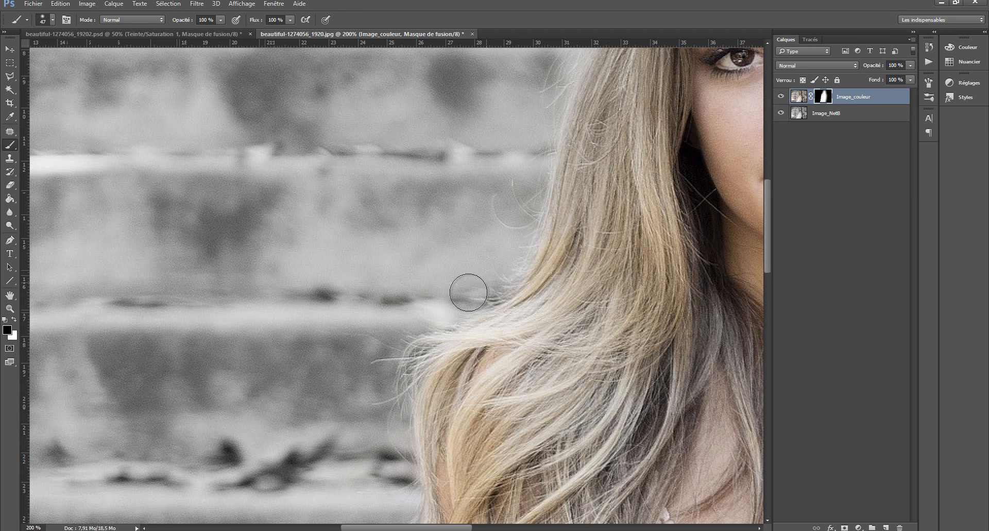
Paint white on the mask along the hair on the stairs side of the face, up to the crown, to restore its colour
left_click_drag(443, 527, 491, 526)
left_click_drag(766, 246, 768, 193)
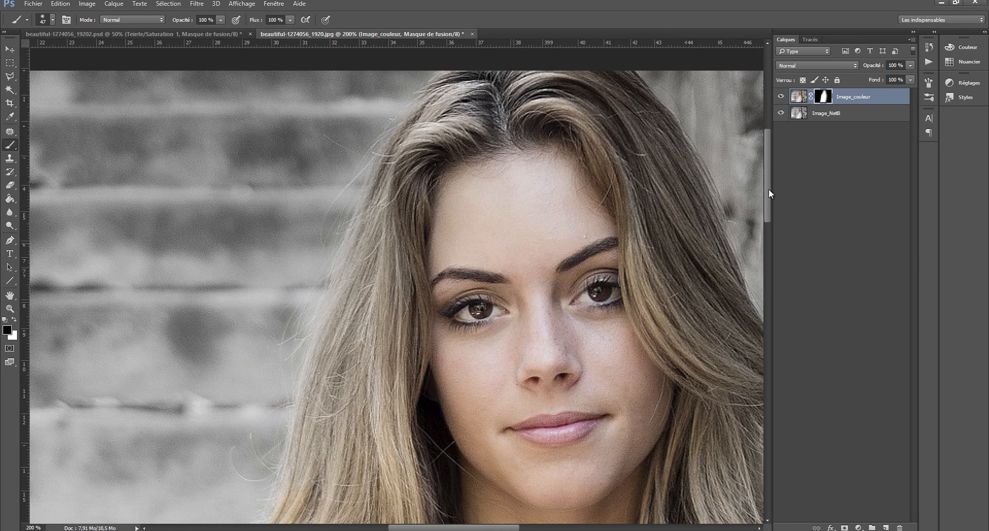
mouse_move(339, 446)
left_mouse_down()
mouse_move(292, 488)
mouse_move(341, 319)
mouse_move(339, 413)
mouse_move(393, 309)
mouse_move(361, 432)
mouse_move(342, 477)
mouse_move(332, 431)
mouse_move(349, 310)
mouse_move(380, 209)
left_mouse_up()
mouse_move(393, 176)
left_mouse_down()
mouse_move(448, 104)
mouse_move(457, 155)
left_mouse_up()
scroll(427, 312, "right", 5)
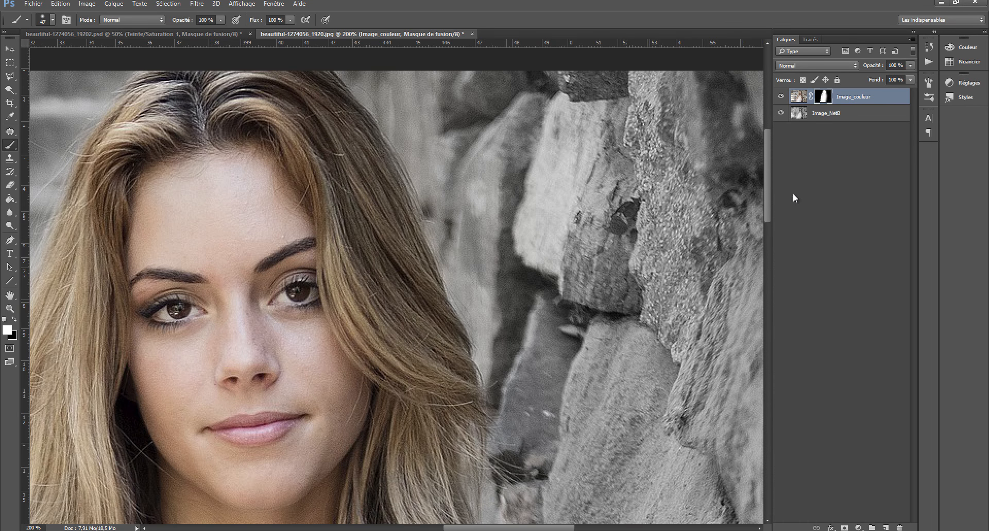
Paint white on the mask over the hair, shoulder and upper arm on the stone wall side
left_click_drag(769, 191, 770, 246)
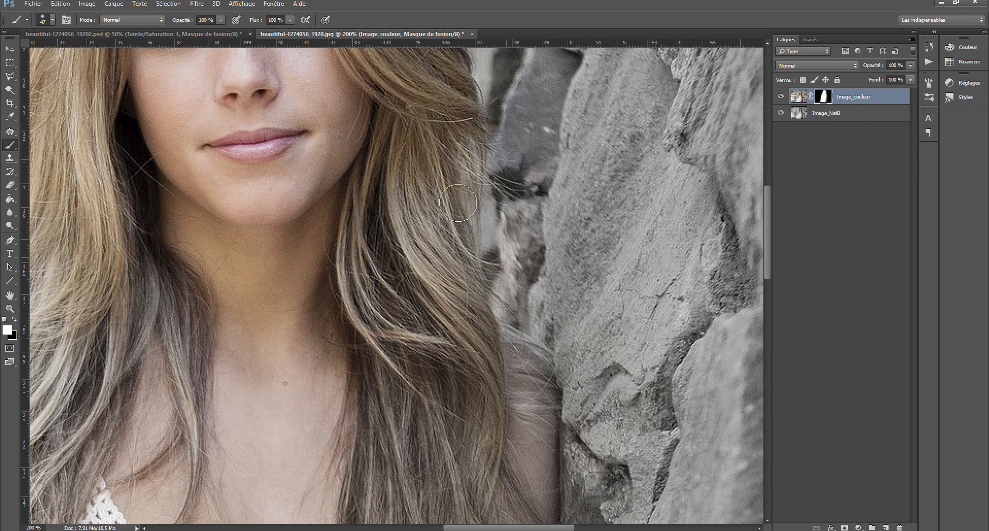
mouse_move(455, 257)
left_mouse_down()
mouse_move(492, 361)
mouse_move(512, 358)
mouse_move(537, 390)
mouse_move(500, 401)
left_mouse_up()
left_click_drag(768, 196, 768, 263)
mouse_move(538, 92)
left_mouse_down()
mouse_move(519, 76)
mouse_move(541, 80)
mouse_move(543, 297)
mouse_move(533, 195)
mouse_move(505, 324)
mouse_move(480, 174)
mouse_move(455, 189)
mouse_move(410, 251)
mouse_move(377, 235)
left_mouse_up()
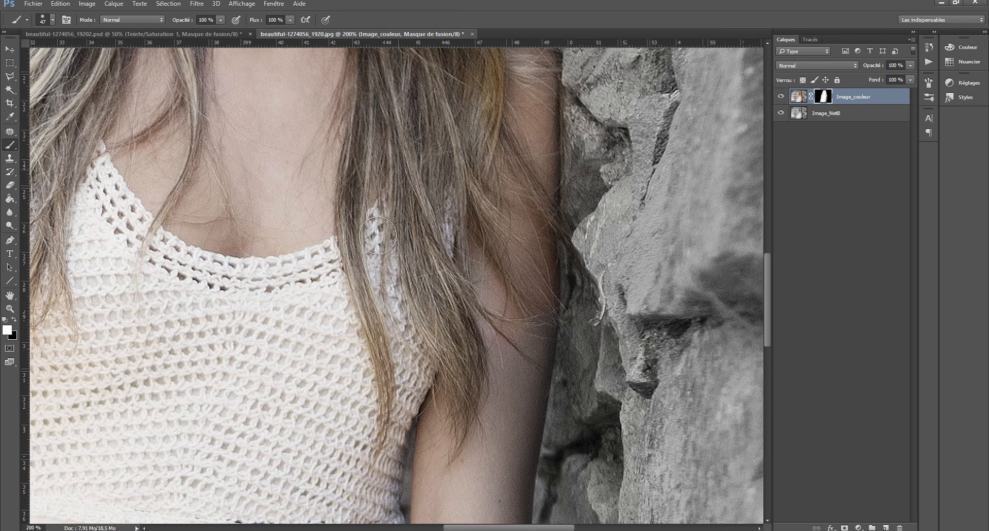
mouse_move(478, 184)
left_mouse_down()
mouse_move(499, 169)
mouse_move(528, 192)
left_mouse_up()
Paint white on the mask down the wall-side arm, from below the hair to the wrist, to restore its colour
left_click_drag(768, 285, 758, 338)
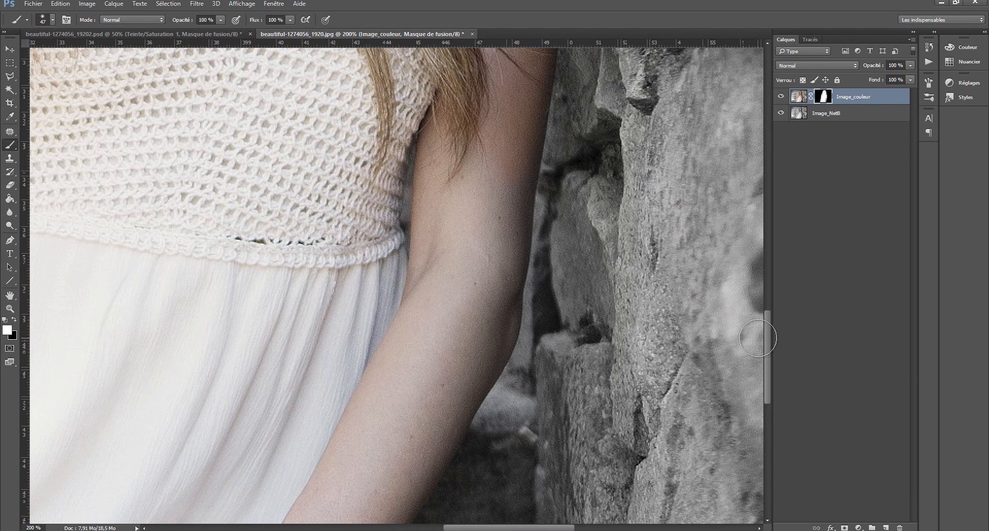
mouse_move(456, 243)
left_mouse_down()
mouse_move(489, 178)
mouse_move(524, 155)
mouse_move(488, 356)
mouse_move(435, 442)
mouse_move(404, 415)
left_mouse_up()
left_click_drag(768, 329, 767, 382)
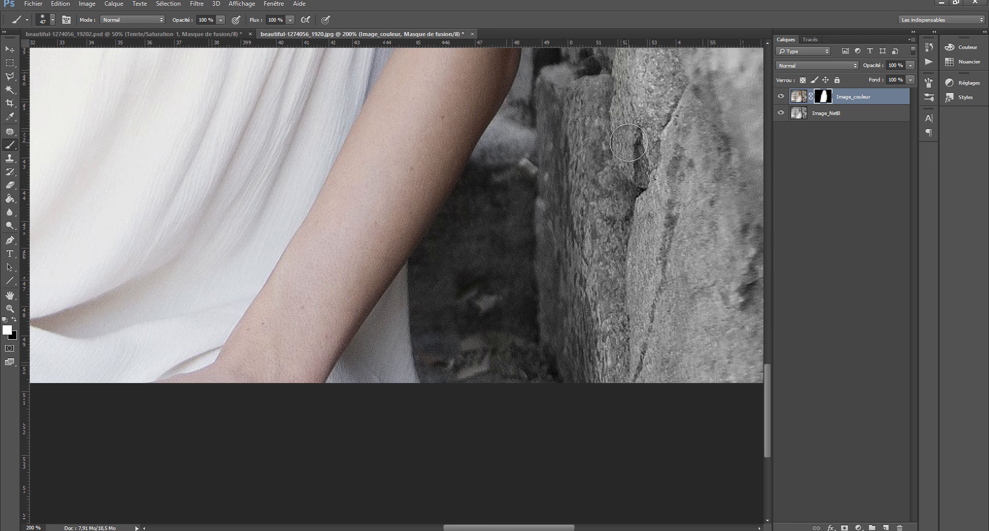
Set the brush to 400 px with white as the foreground colour, and view the whole portrait
key("ctrl+minus")
key("ctrl+minus")
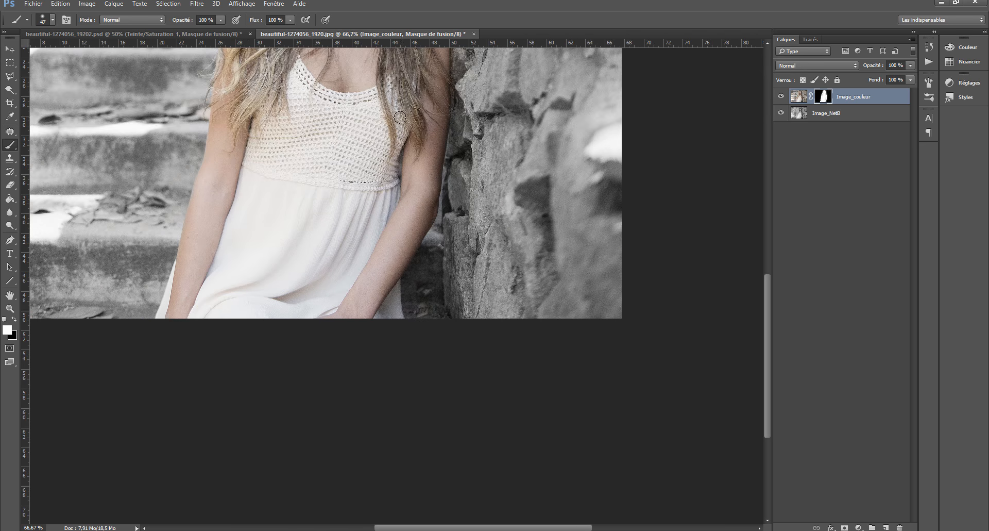
scroll(400, 117, "up", 10)
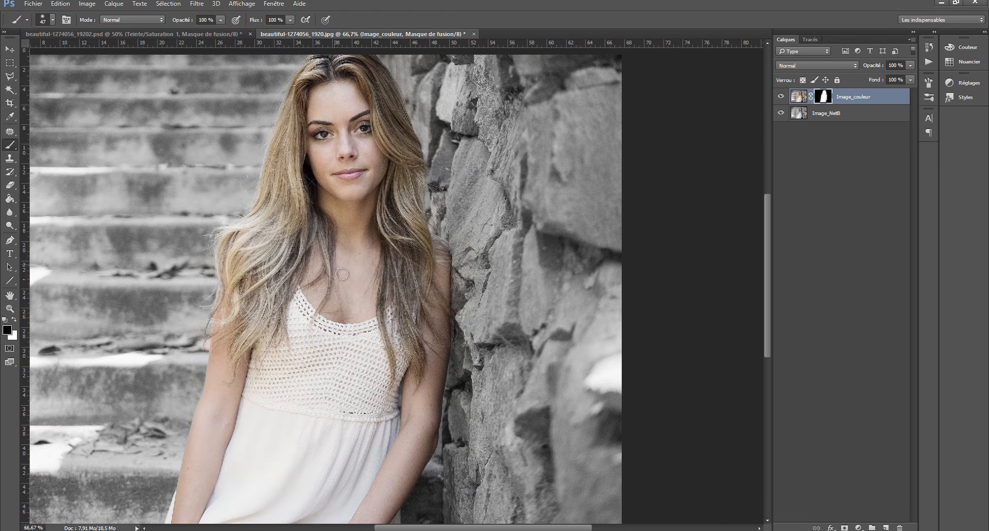
left_click(15, 321)
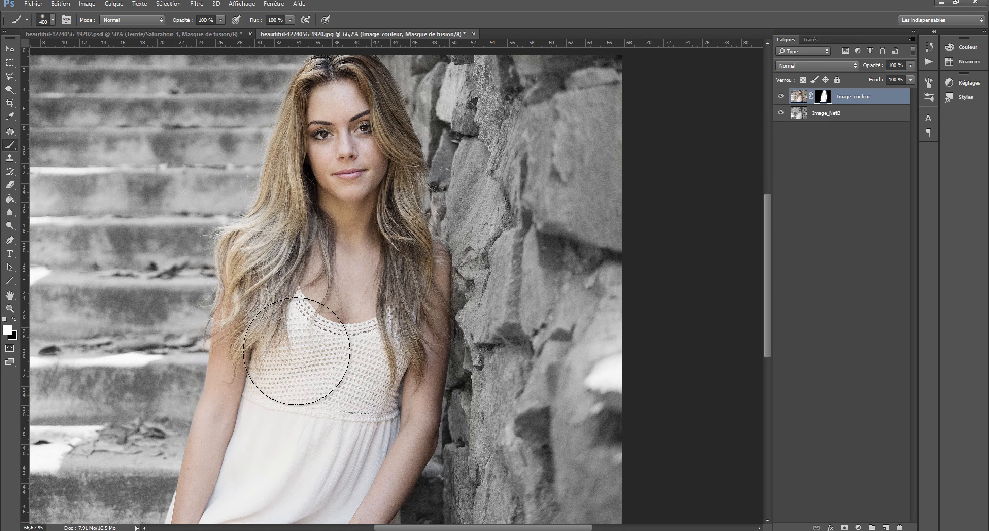
key("ctrl+minus")
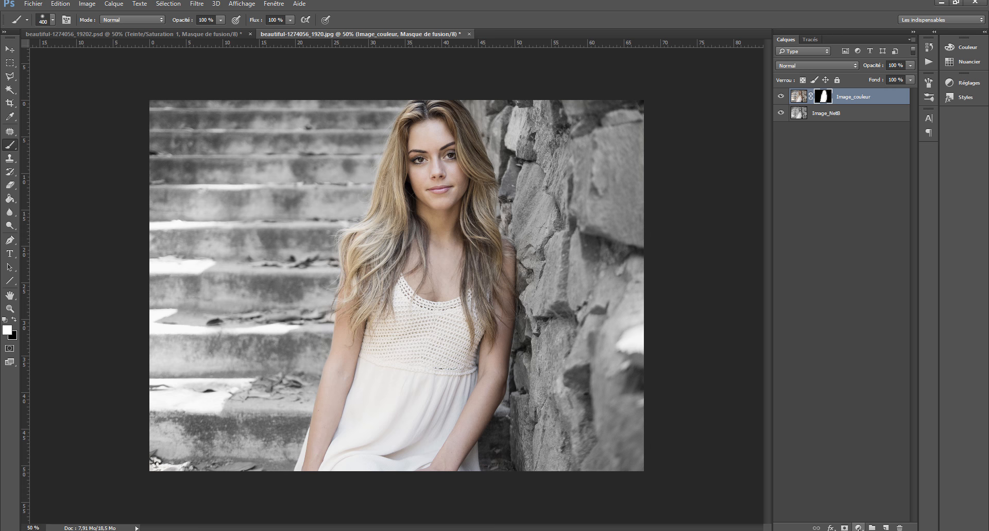
Add a Teinte/Saturation adjustment layer above Image_couleur, try a global saturation of +100, and lower it to -30
left_click(858, 528)
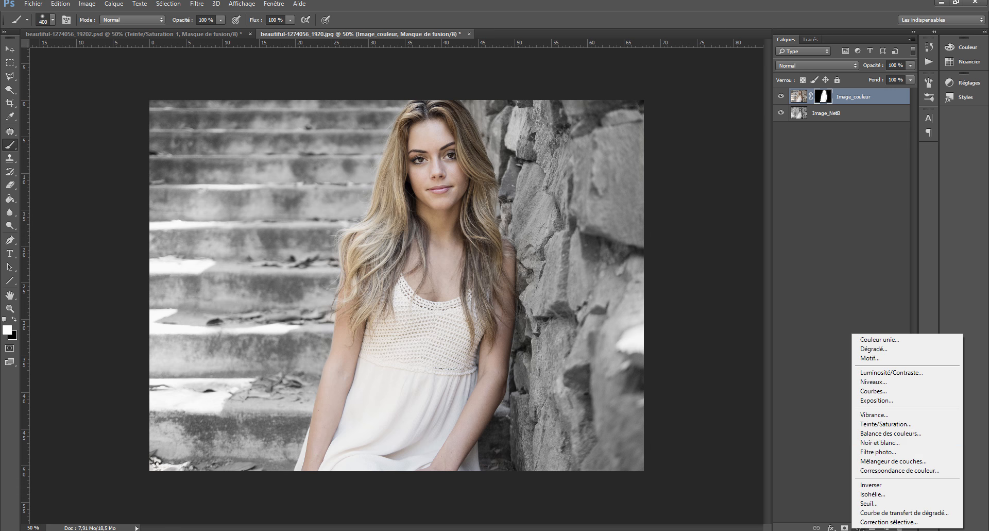
left_click(886, 425)
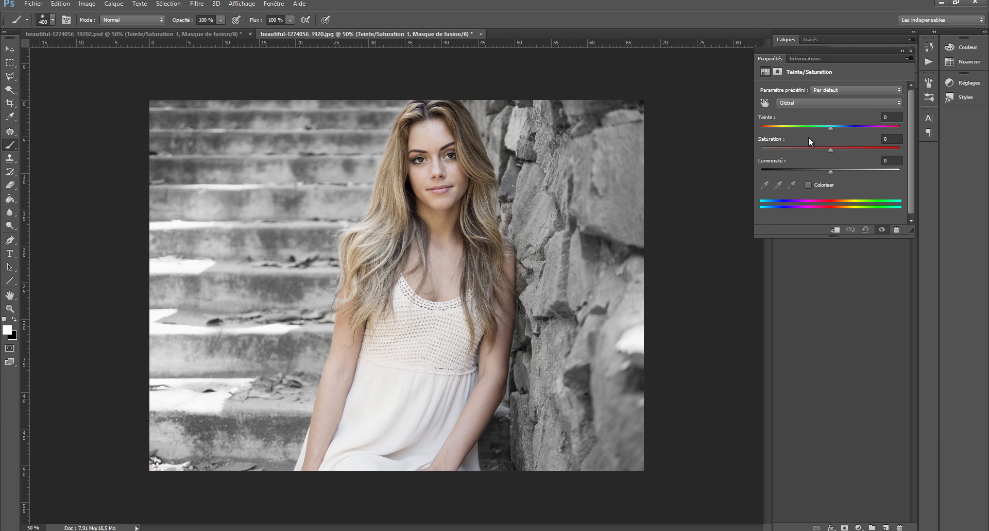
left_click_drag(830, 148, 909, 147)
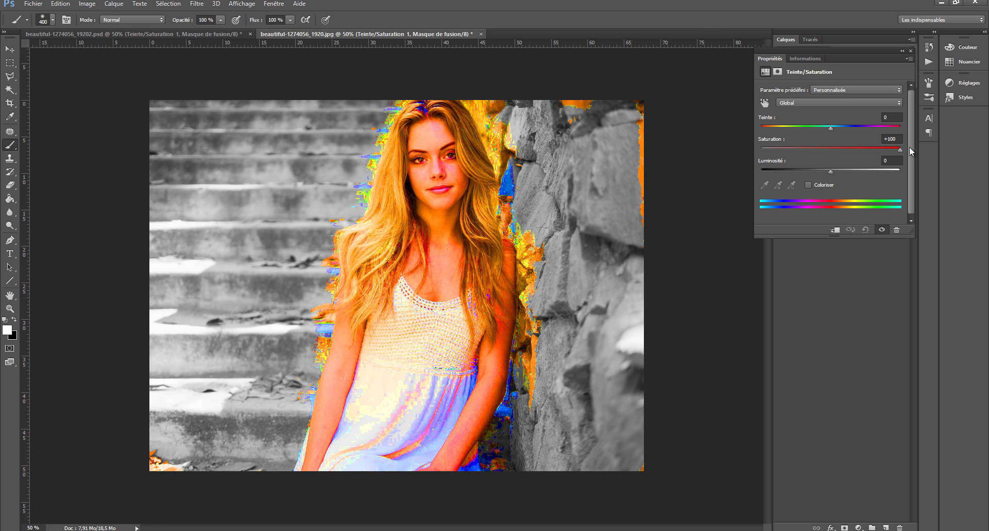
left_click_drag(903, 147, 803, 147)
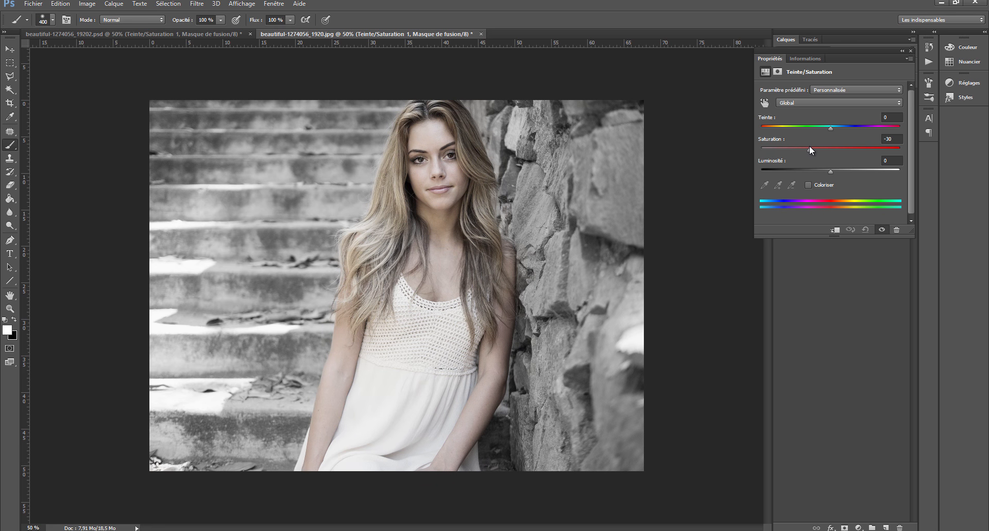